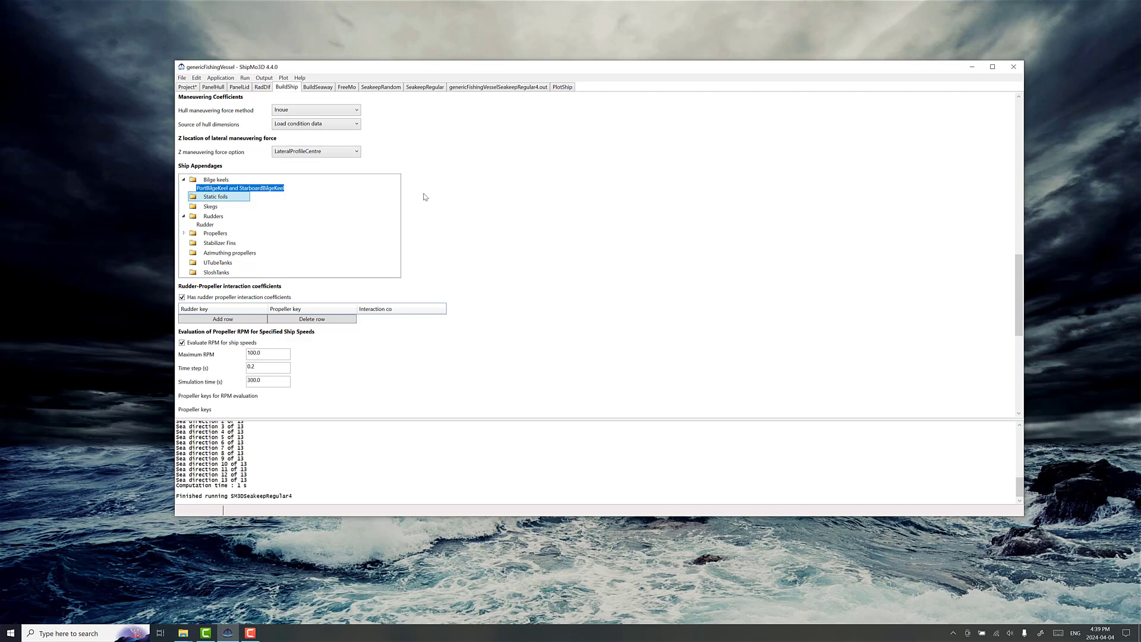
Run the SeakeepRegular analysis with its existing settings and open the resulting output file
{"action": "left_click", "coordinate": [453, 198]}
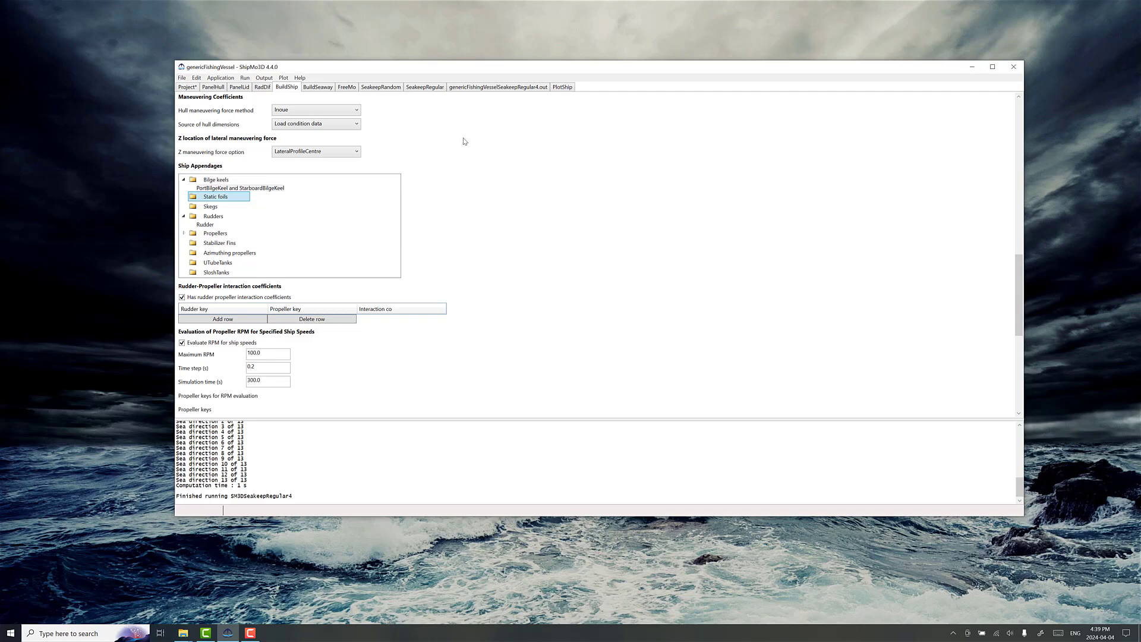
{"action": "left_click", "coordinate": [419, 89]}
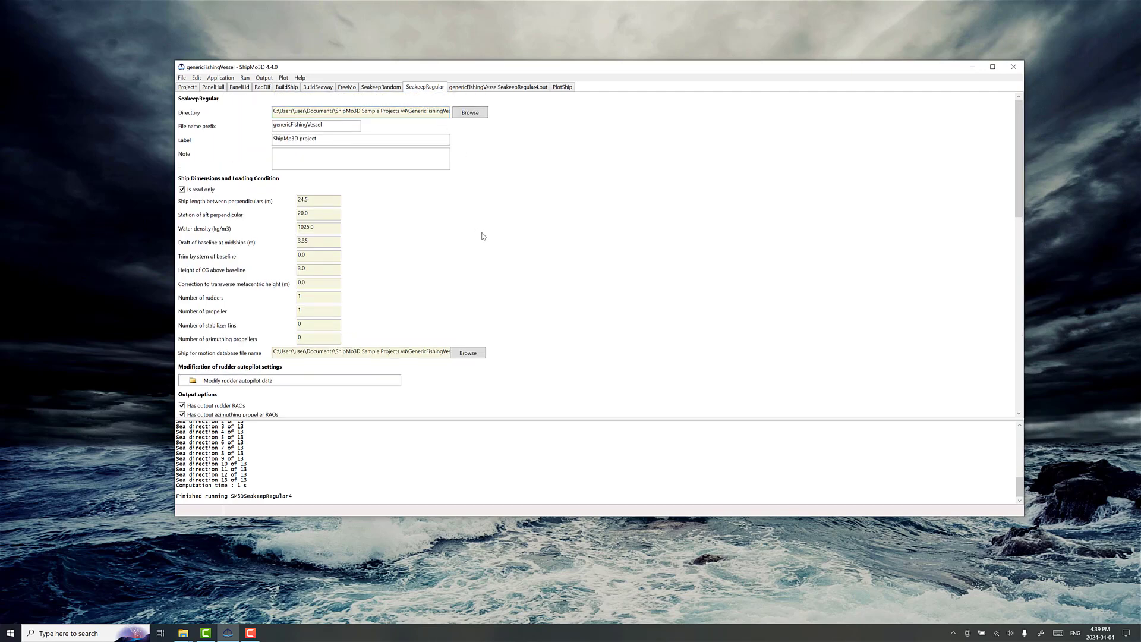
{"action": "scroll", "coordinate": [488, 276], "scroll_direction": "down", "scroll_amount": 3}
{"action": "scroll", "coordinate": [487, 276], "scroll_direction": "down", "scroll_amount": 1}
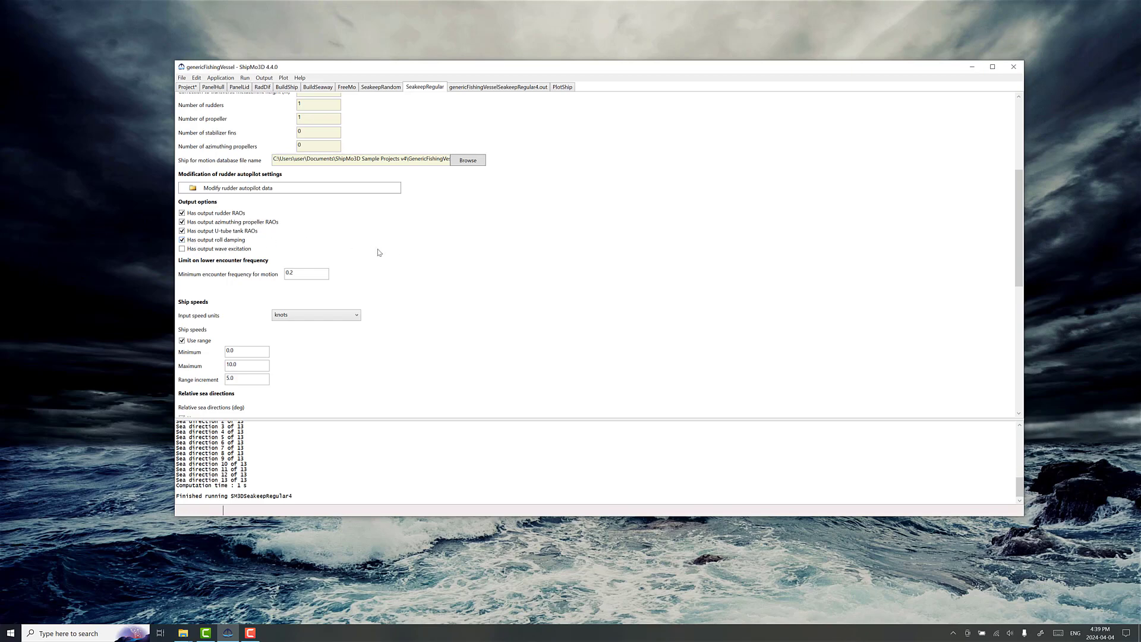
{"action": "scroll", "coordinate": [402, 267], "scroll_direction": "down", "scroll_amount": 8}
{"action": "scroll", "coordinate": [401, 267], "scroll_direction": "down", "scroll_amount": 2}
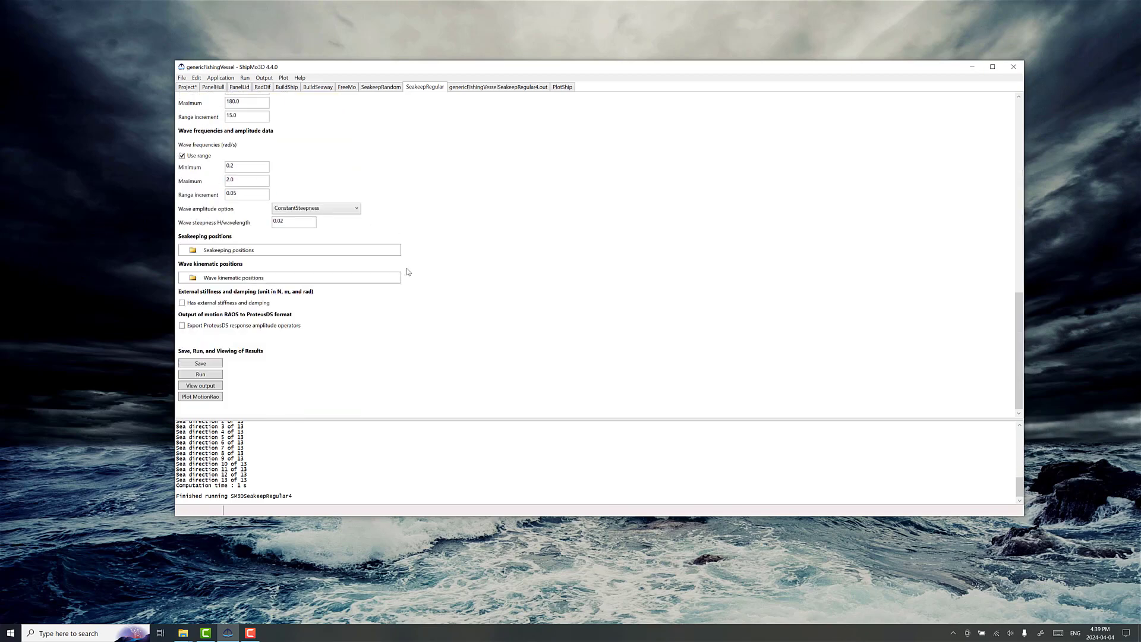
{"action": "left_click", "coordinate": [208, 374]}
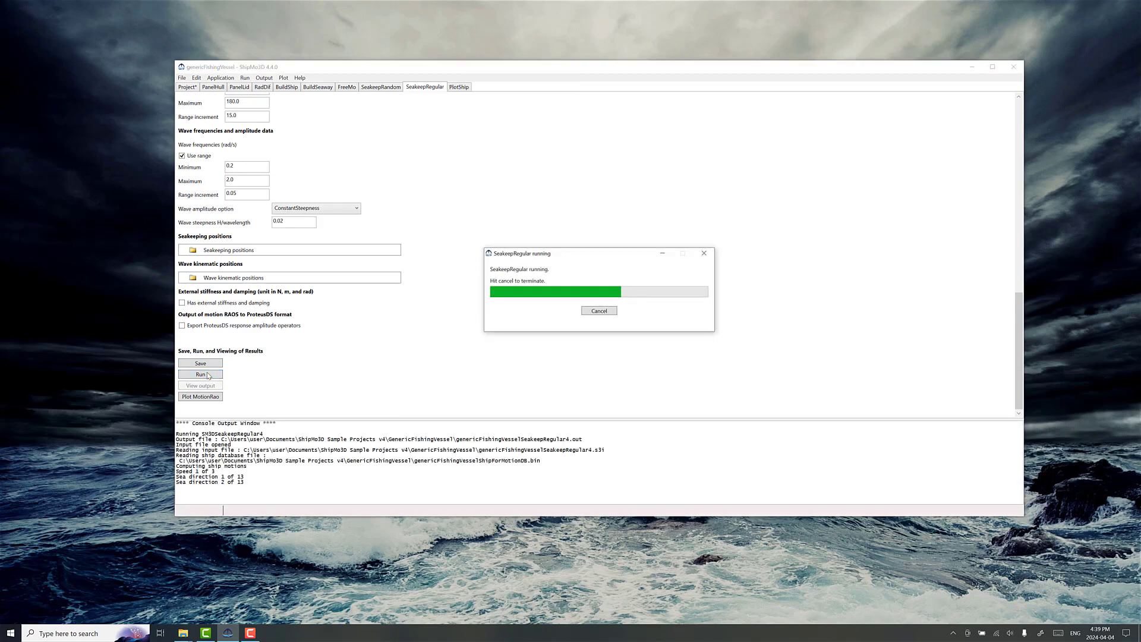
{"action": "left_click", "coordinate": [597, 342]}
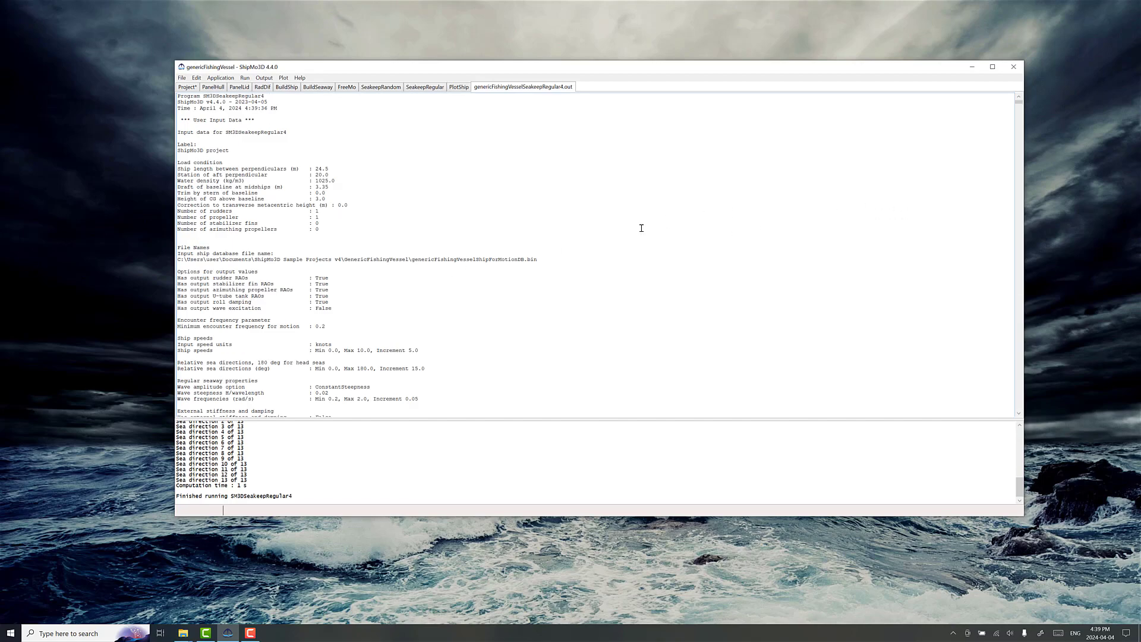
Examine the regular-wave output file, including the inertial properties, motions, rudder deflections and roll damping tables for successive sea directions
{"action": "scroll", "coordinate": [561, 277], "scroll_direction": "down", "scroll_amount": 15}
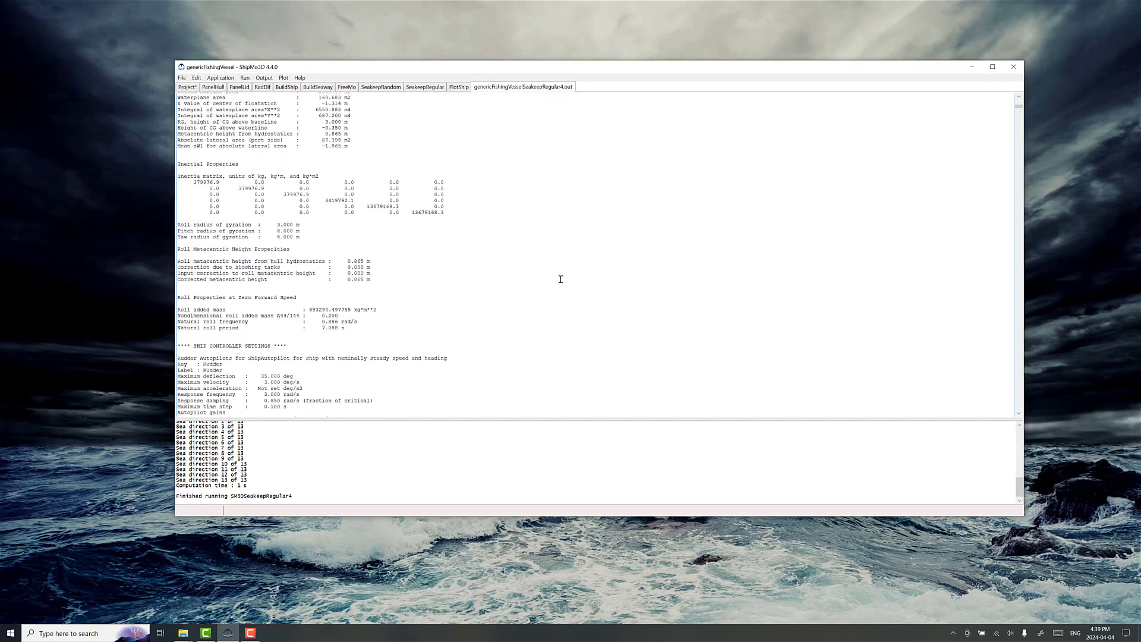
{"action": "scroll", "coordinate": [560, 278], "scroll_direction": "down", "scroll_amount": 20}
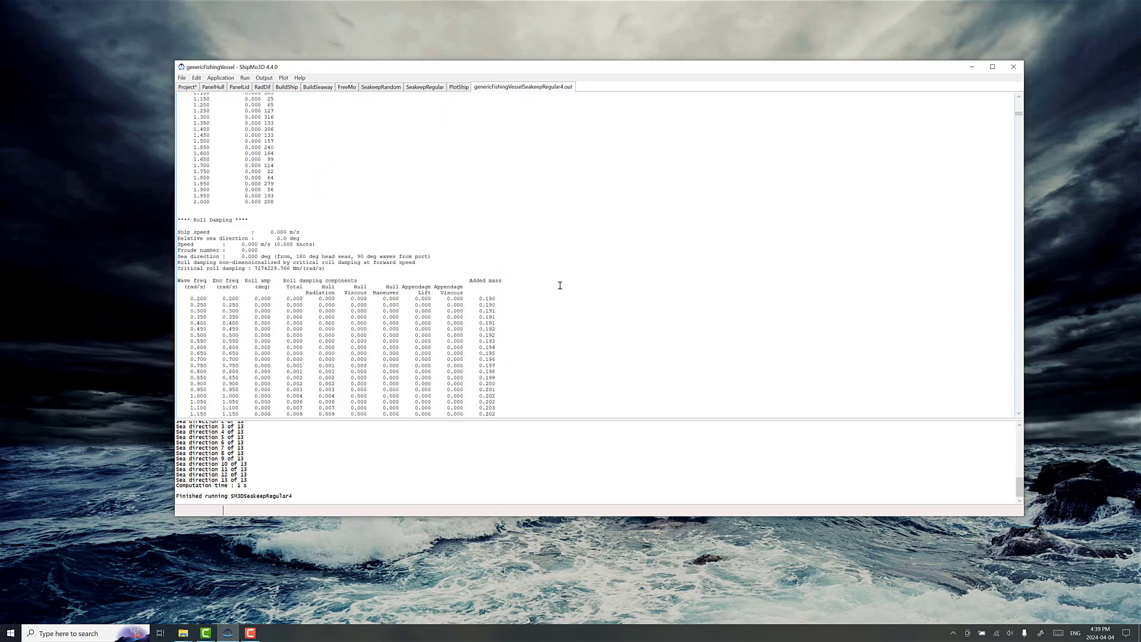
{"action": "scroll", "coordinate": [555, 298], "scroll_direction": "down", "scroll_amount": 20}
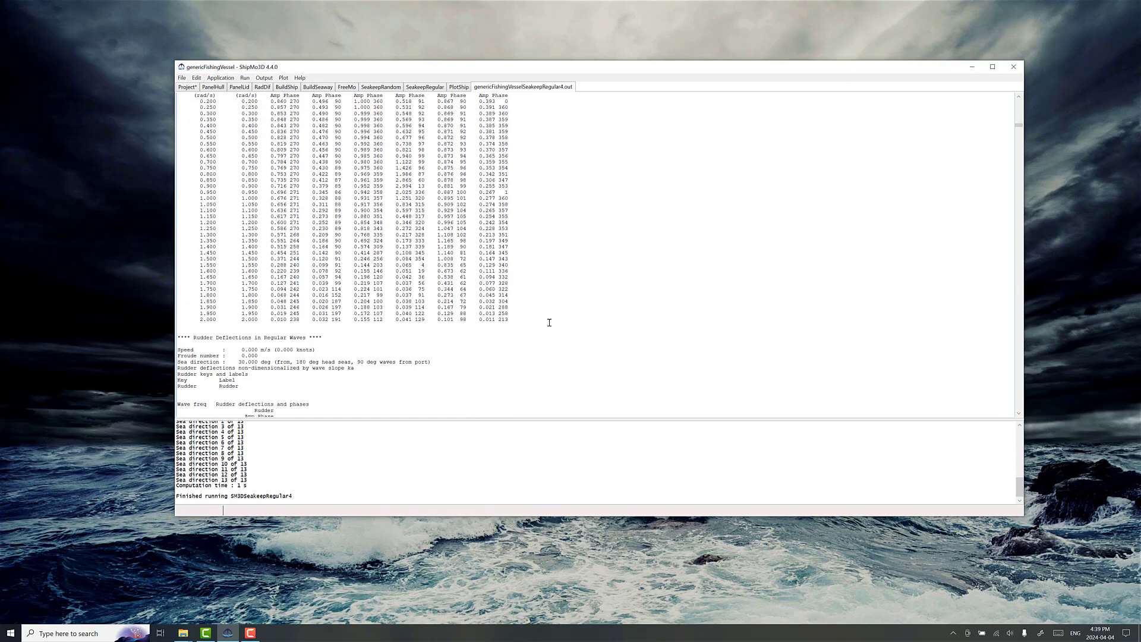
{"action": "scroll", "coordinate": [549, 322], "scroll_direction": "down", "scroll_amount": 10}
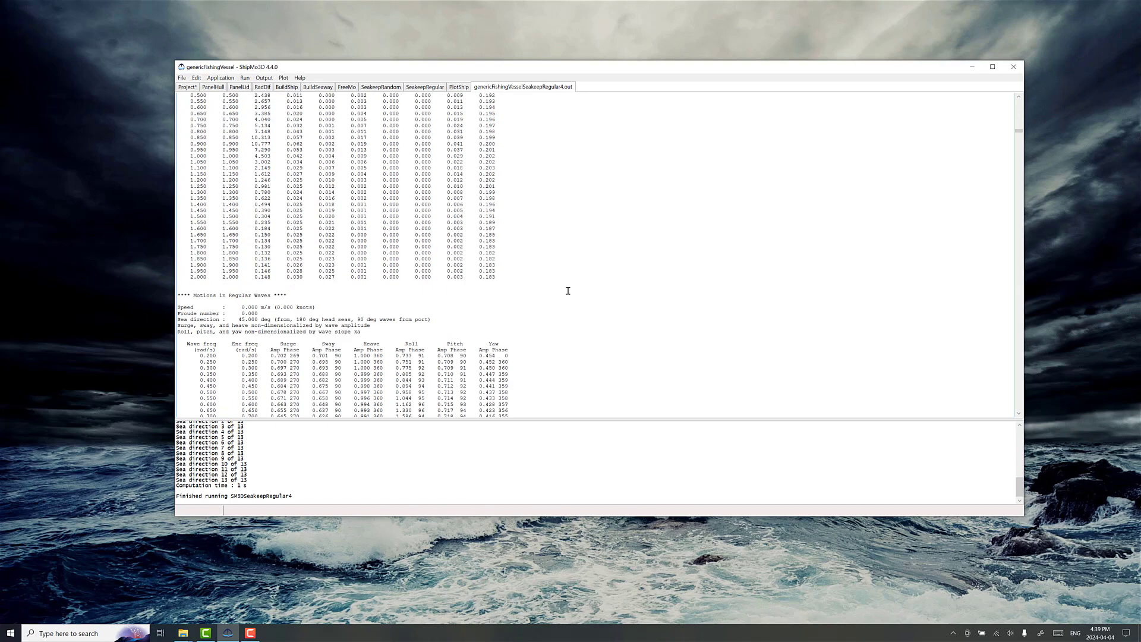
{"action": "scroll", "coordinate": [567, 291], "scroll_direction": "down", "scroll_amount": 4}
{"action": "scroll", "coordinate": [567, 291], "scroll_direction": "down", "scroll_amount": 18}
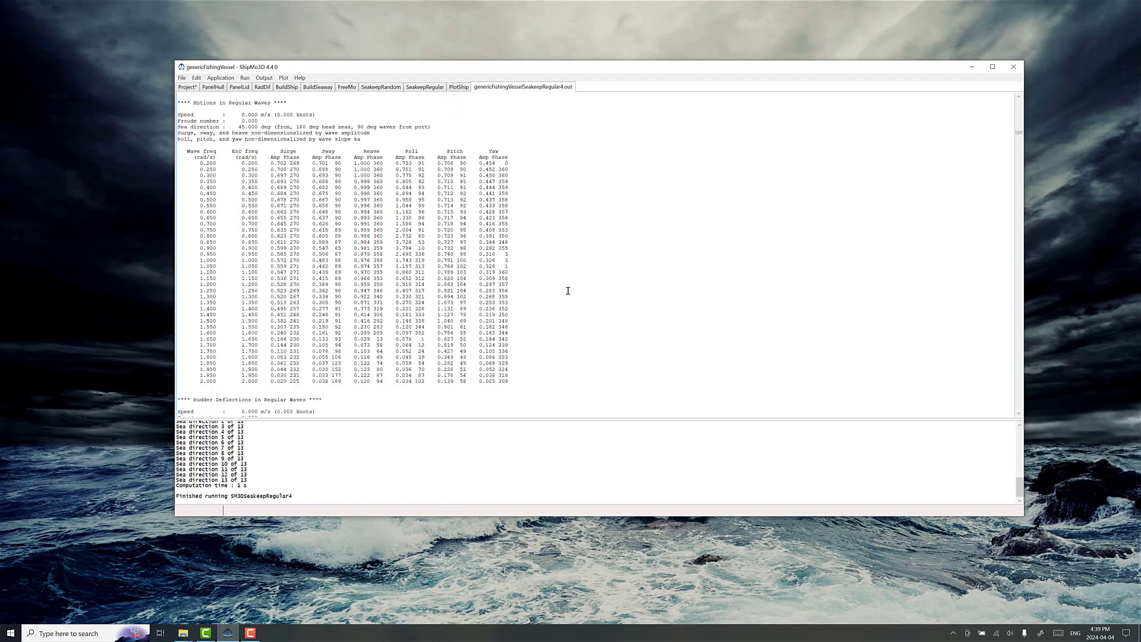
{"action": "scroll", "coordinate": [484, 290], "scroll_direction": "down", "scroll_amount": 20}
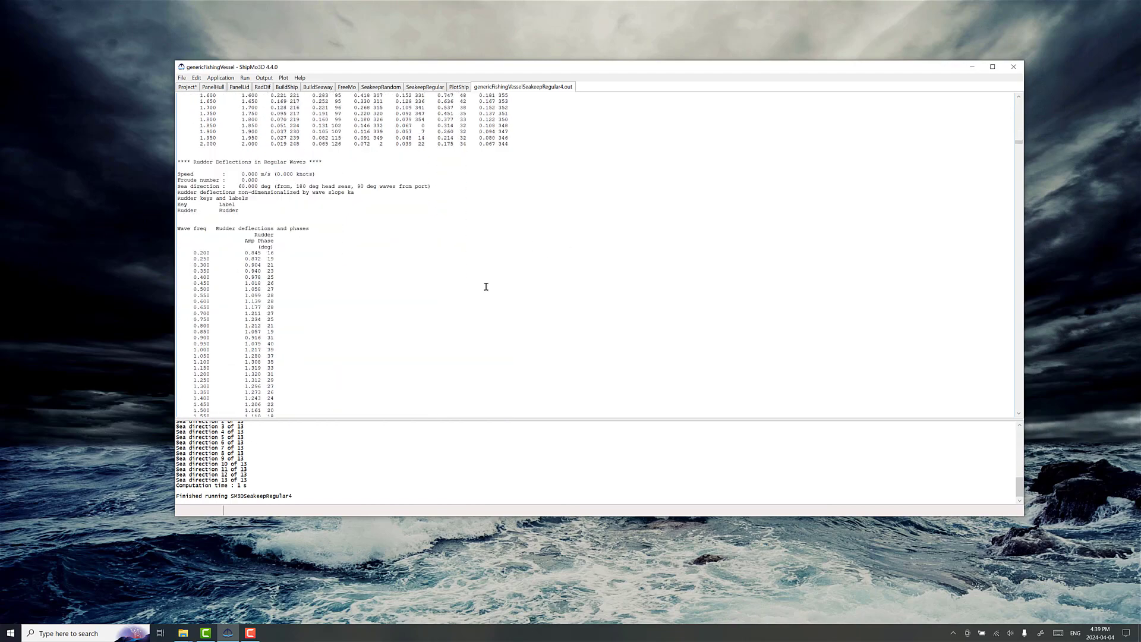
{"action": "scroll", "coordinate": [485, 287], "scroll_direction": "down", "scroll_amount": 20}
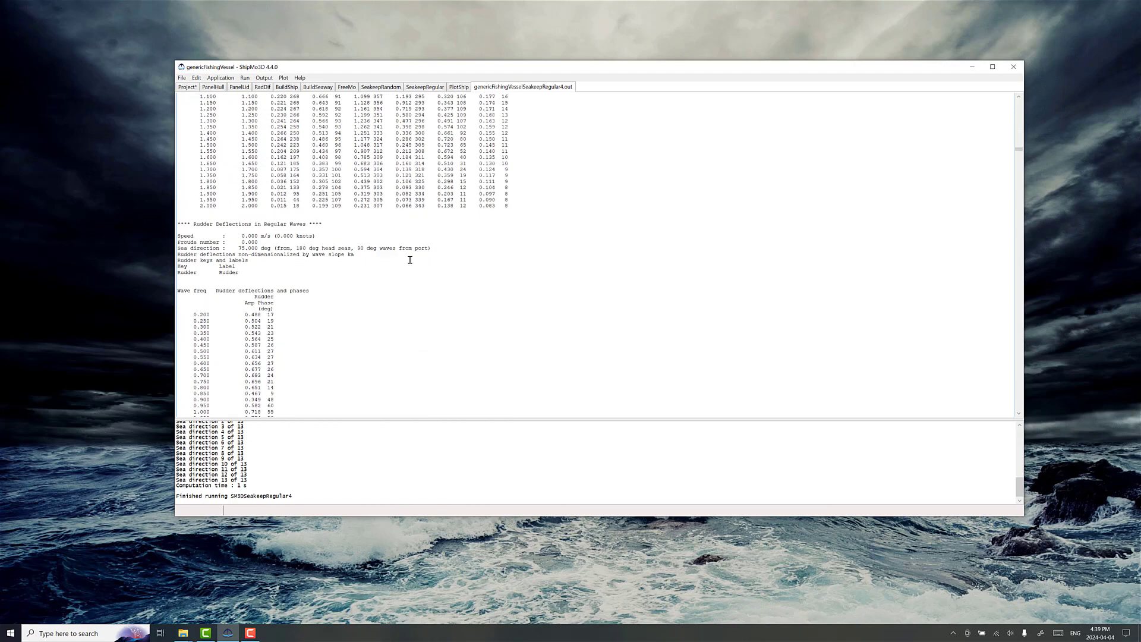
{"action": "scroll", "coordinate": [380, 273], "scroll_direction": "down", "scroll_amount": 20}
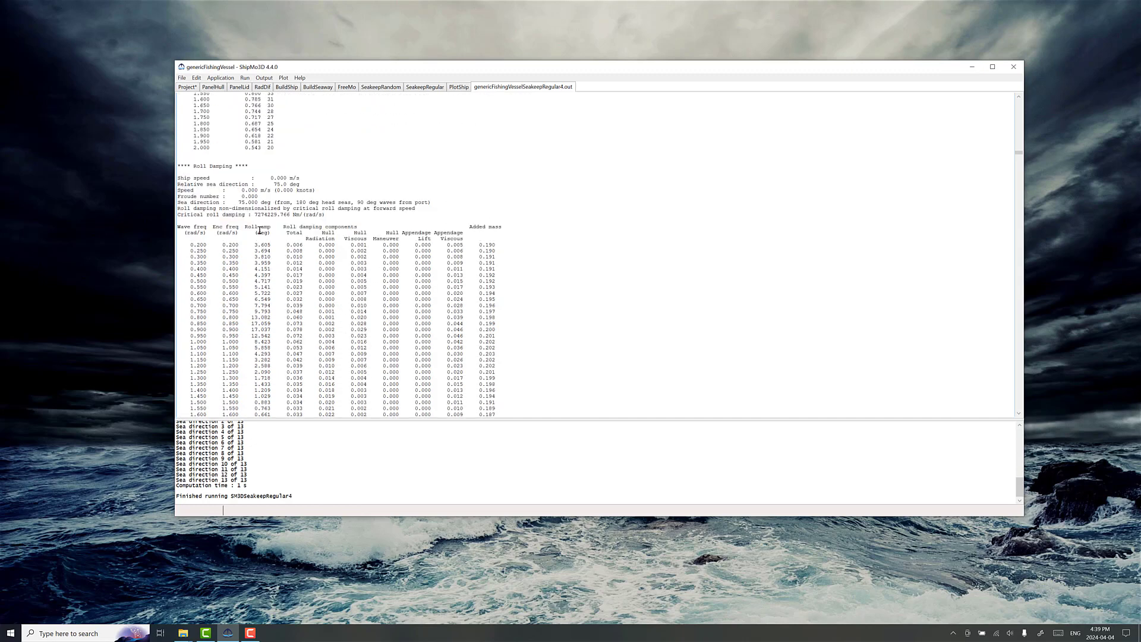
{"action": "scroll", "coordinate": [300, 262], "scroll_direction": "down", "scroll_amount": 13}
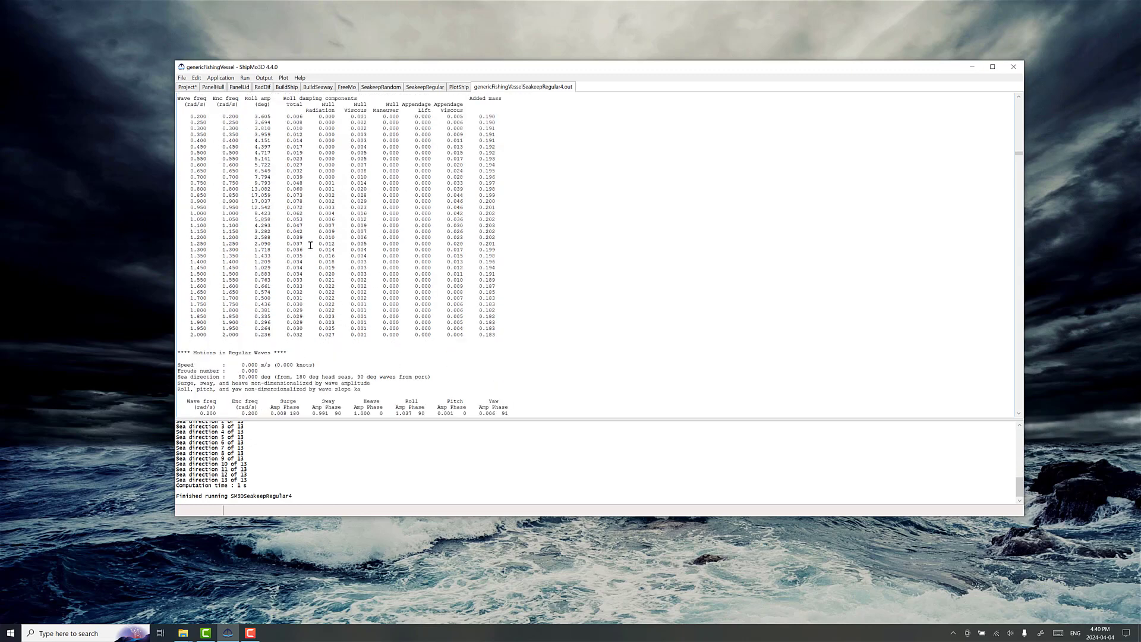
Examine the regular-wave motions and rudder deflections for the 90-degree sea direction at zero speed
{"action": "left_click_drag", "start_coordinate": [232, 270], "coordinate": [259, 269]}
{"action": "scroll", "coordinate": [245, 267], "scroll_direction": "down", "scroll_amount": 2}
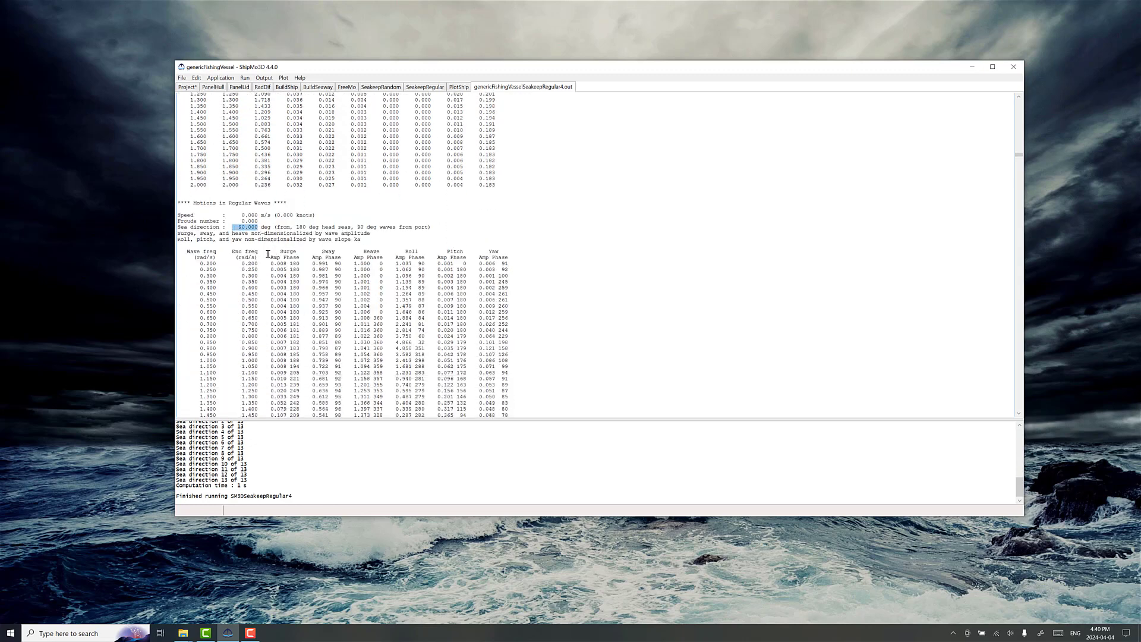
{"action": "scroll", "coordinate": [281, 252], "scroll_direction": "down", "scroll_amount": 3}
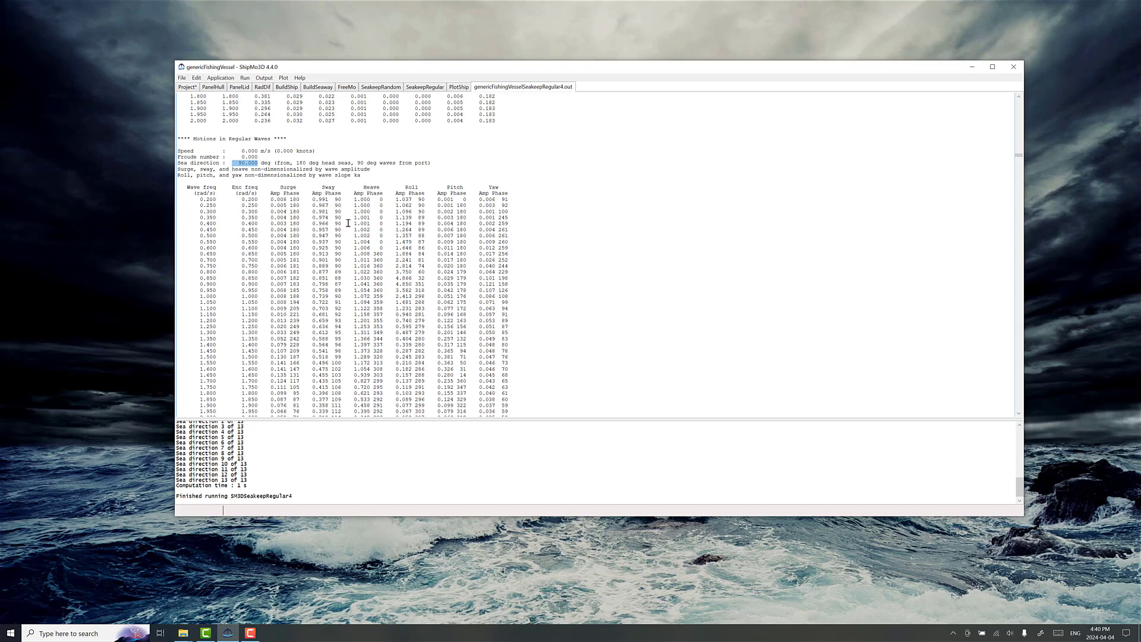
{"action": "scroll", "coordinate": [307, 242], "scroll_direction": "down", "scroll_amount": 7}
{"action": "scroll", "coordinate": [245, 282], "scroll_direction": "down", "scroll_amount": 5}
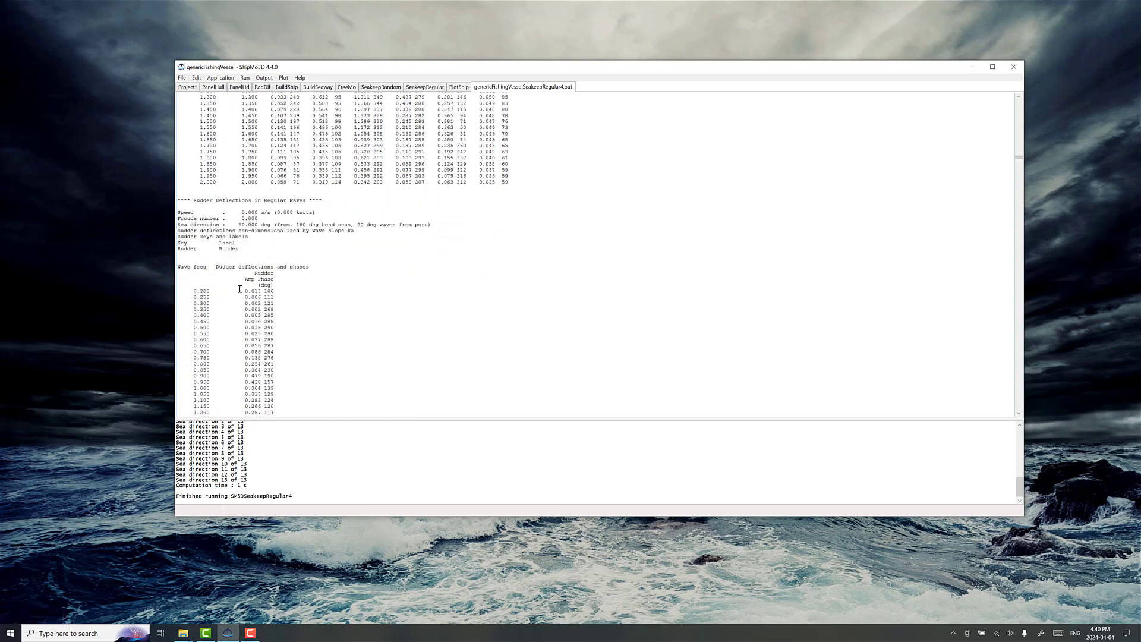
Examine the zero-speed roll damping table for the 90-degree sea direction and its damping component columns
{"action": "scroll", "coordinate": [255, 277], "scroll_direction": "down", "scroll_amount": 15}
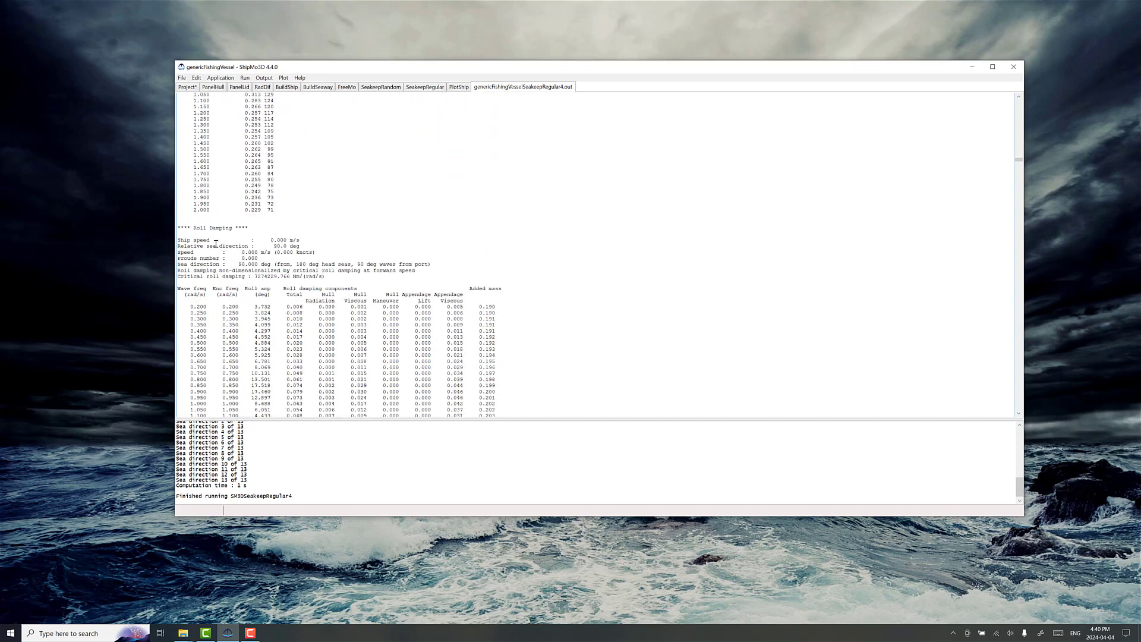
{"action": "mouse_move", "coordinate": [265, 227]}
{"action": "left_mouse_down"}
{"action": "mouse_move", "coordinate": [195, 228]}
{"action": "mouse_move", "coordinate": [265, 228]}
{"action": "left_mouse_up"}
{"action": "left_click_drag", "start_coordinate": [187, 264], "coordinate": [298, 267]}
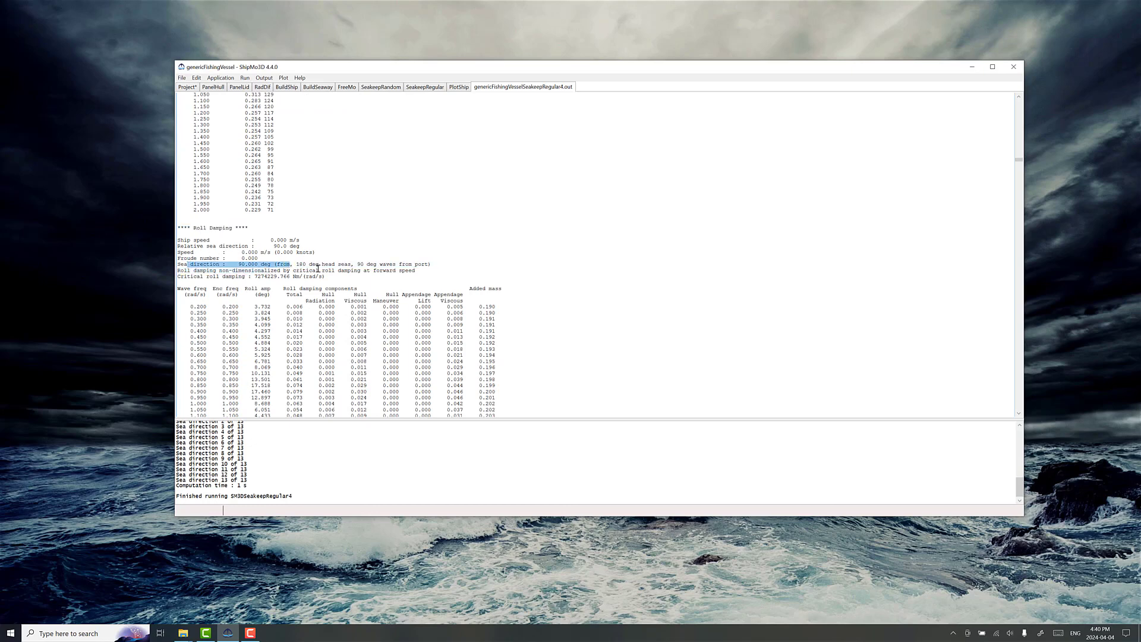
{"action": "scroll", "coordinate": [318, 269], "scroll_direction": "down", "scroll_amount": 6}
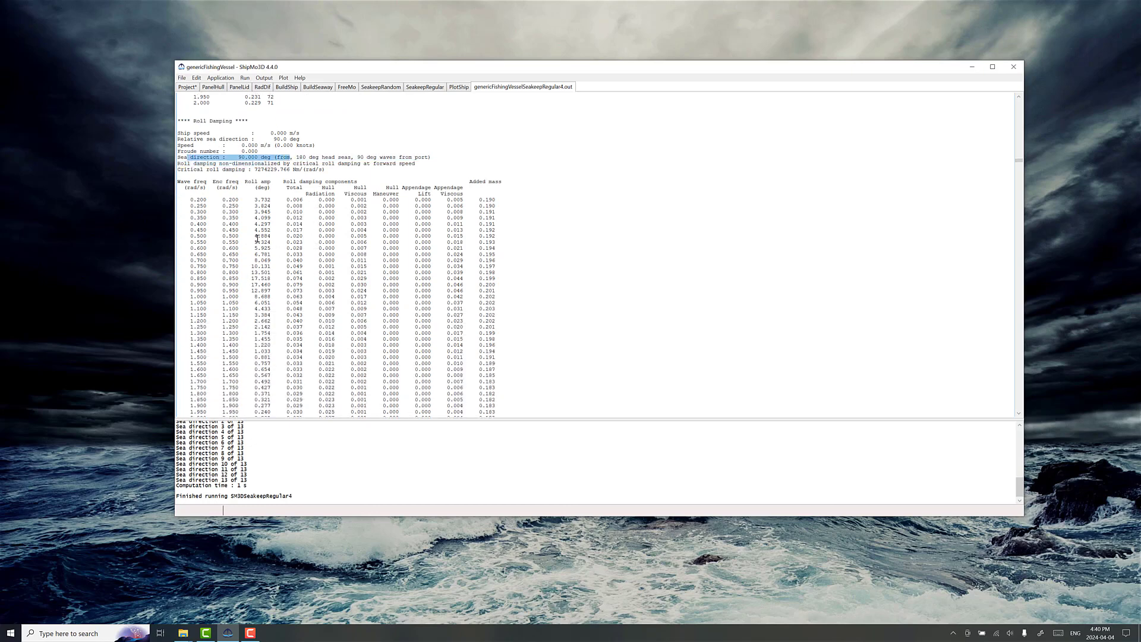
{"action": "left_click_drag", "start_coordinate": [283, 182], "coordinate": [363, 181]}
{"action": "left_click", "coordinate": [289, 202]}
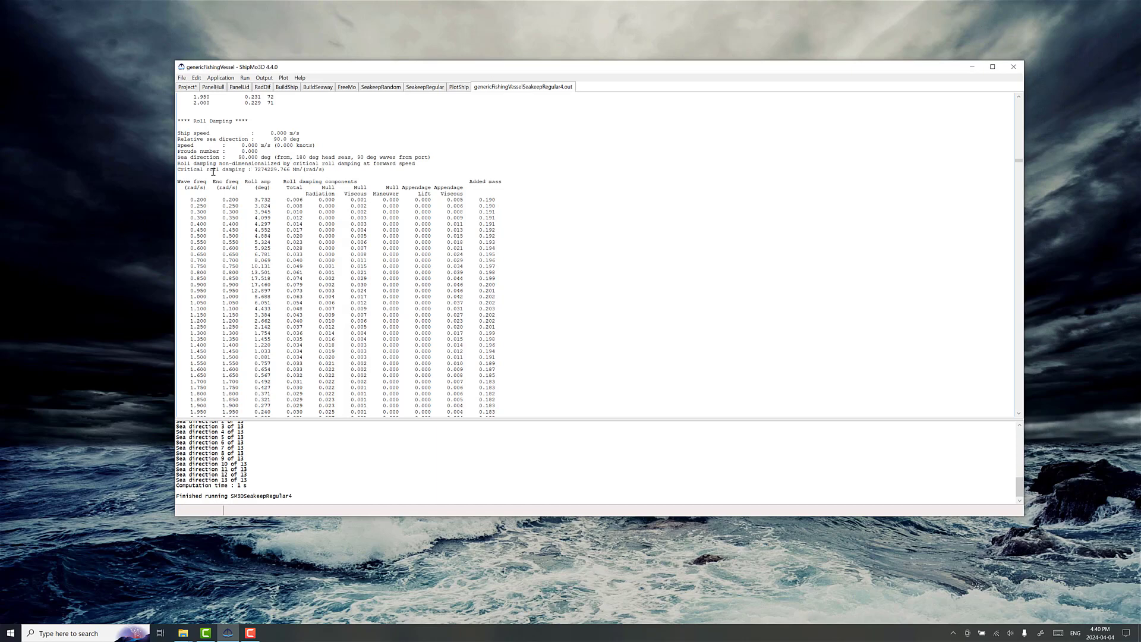
Inspect the critical roll damping and the hull radiation, hull viscous and appendage viscous components at 1.400 rad/s
{"action": "left_click_drag", "start_coordinate": [256, 170], "coordinate": [291, 171]}
{"action": "scroll", "coordinate": [318, 291], "scroll_direction": "down", "scroll_amount": 1}
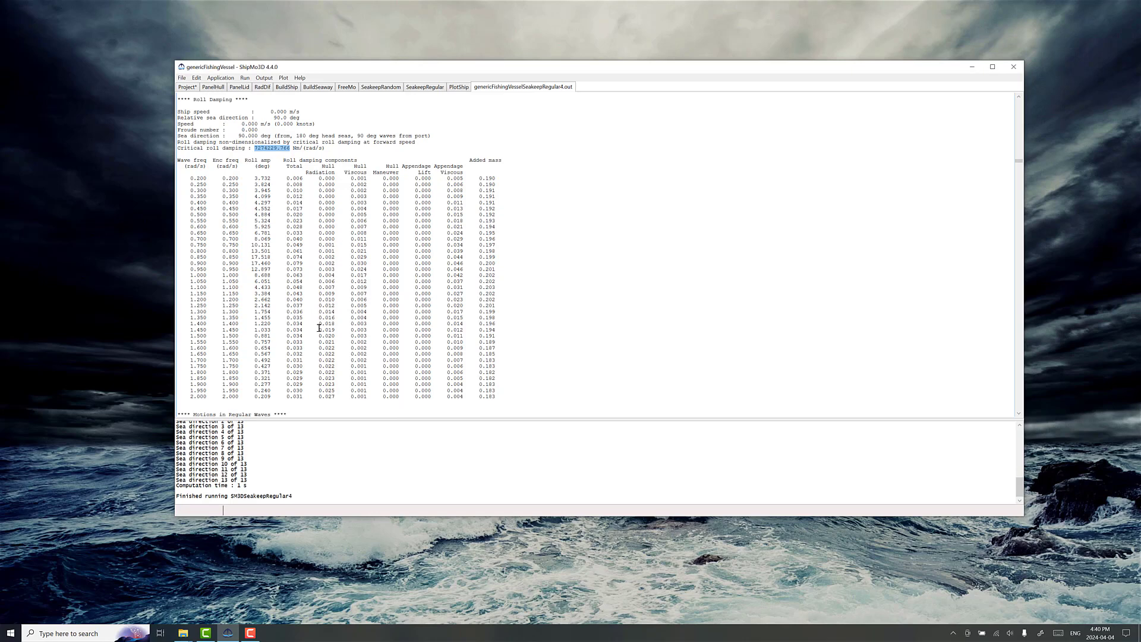
{"action": "double_click", "coordinate": [326, 323]}
{"action": "left_click_drag", "start_coordinate": [351, 325], "coordinate": [367, 329]}
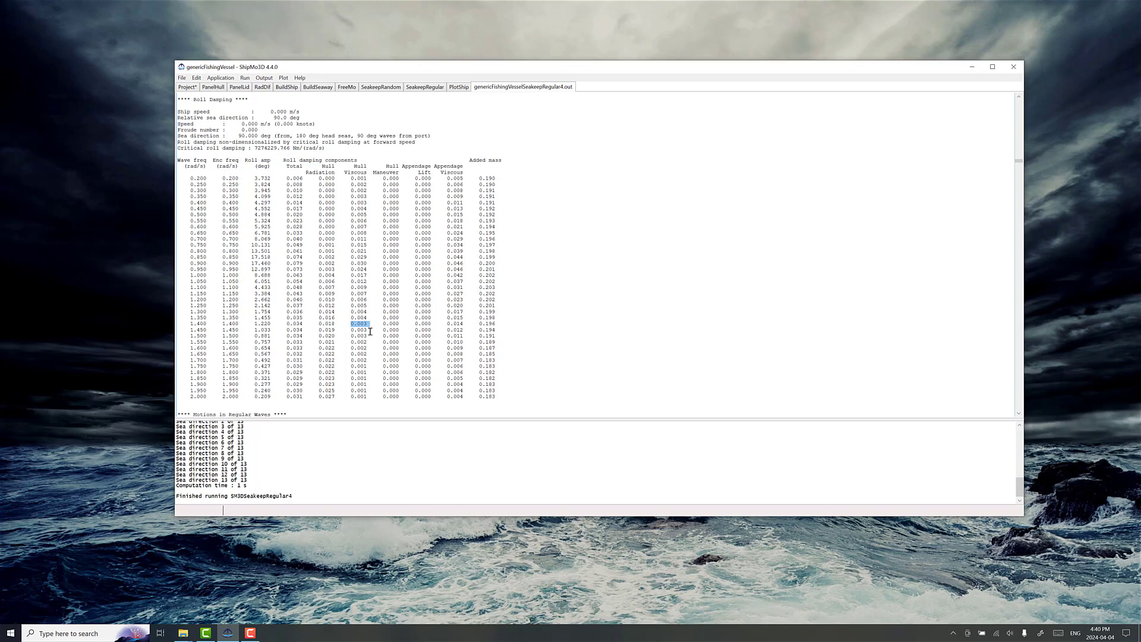
{"action": "left_click", "coordinate": [356, 326]}
{"action": "left_click_drag", "start_coordinate": [463, 324], "coordinate": [444, 325]}
{"action": "left_click", "coordinate": [455, 324]}
Plot the SeakeepRegular motion RAOs for a relative sea direction of 90.0 degrees and inspect the roll RAO peak
{"action": "left_click", "coordinate": [431, 89]}
{"action": "scroll", "coordinate": [490, 214], "scroll_direction": "down", "scroll_amount": 15}
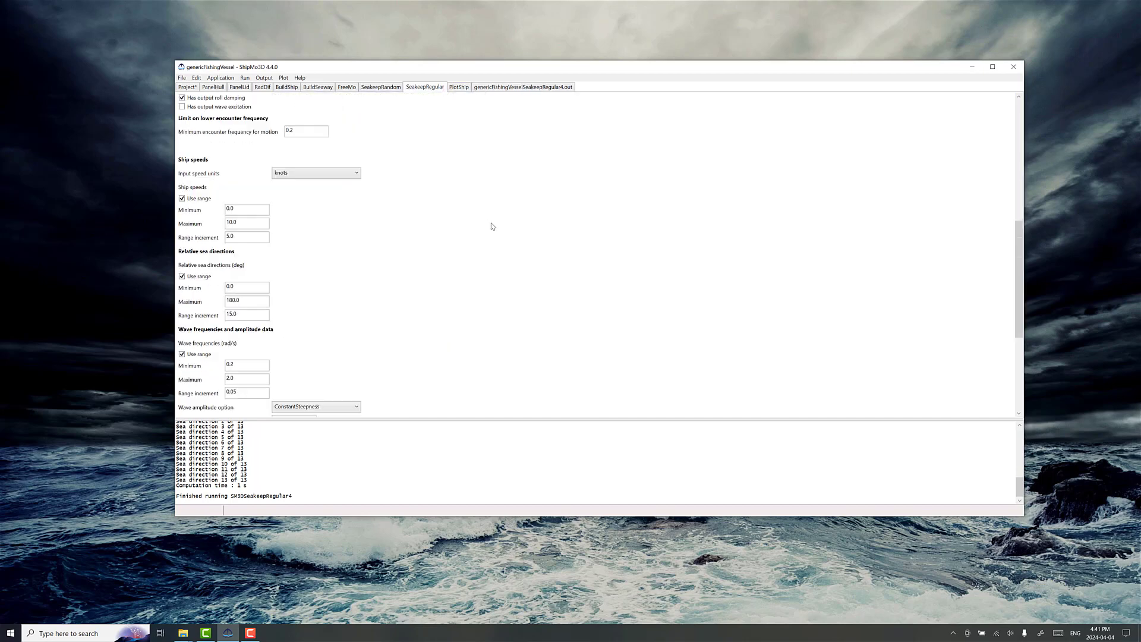
{"action": "left_click", "coordinate": [197, 397]}
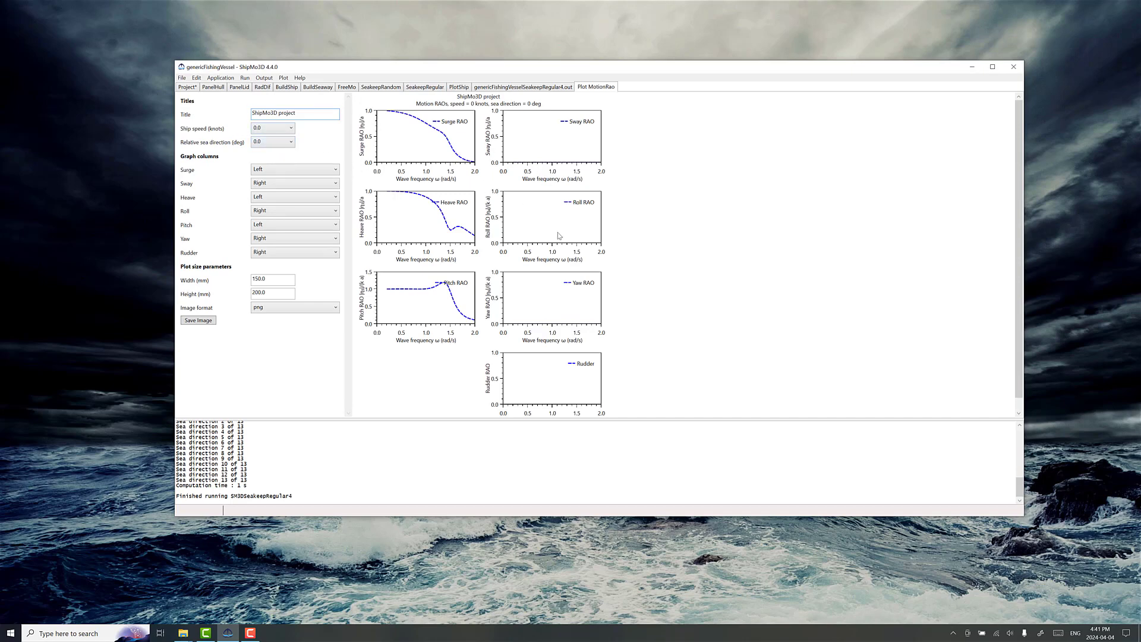
{"action": "left_click", "coordinate": [279, 147]}
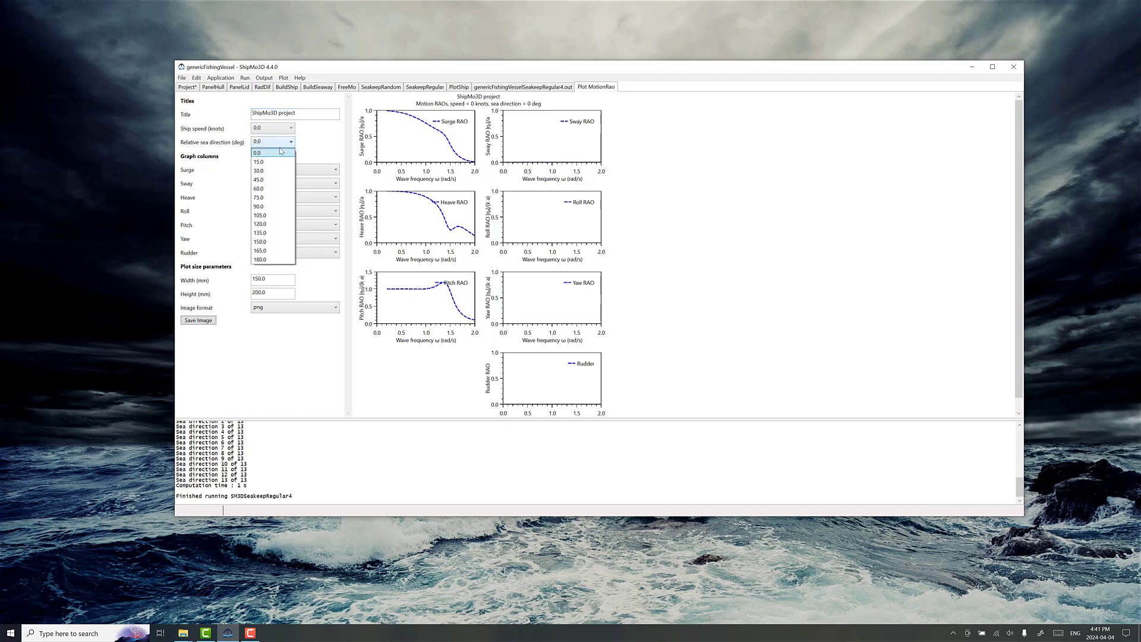
{"action": "left_click", "coordinate": [279, 207]}
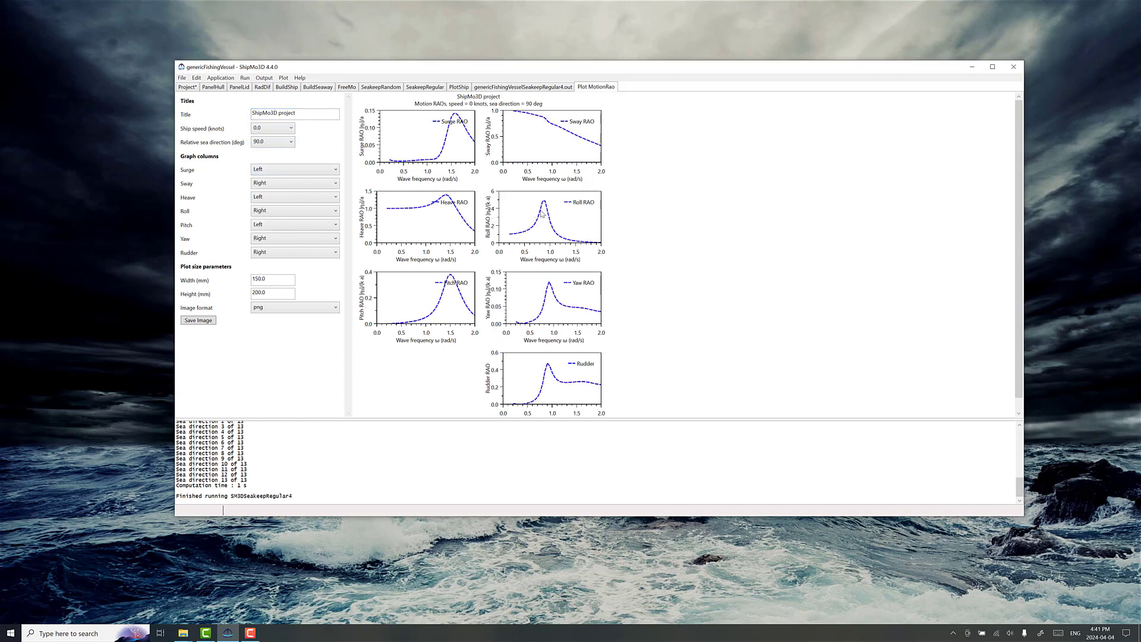
{"action": "mouse_move", "coordinate": [545, 204]}
{"action": "left_click", "coordinate": [546, 205]}
Run the SeakeepRandom analysis with its existing Bretschneider wave spectrum settings
{"action": "left_click", "coordinate": [386, 90]}
{"action": "scroll", "coordinate": [463, 232], "scroll_direction": "down", "scroll_amount": 1}
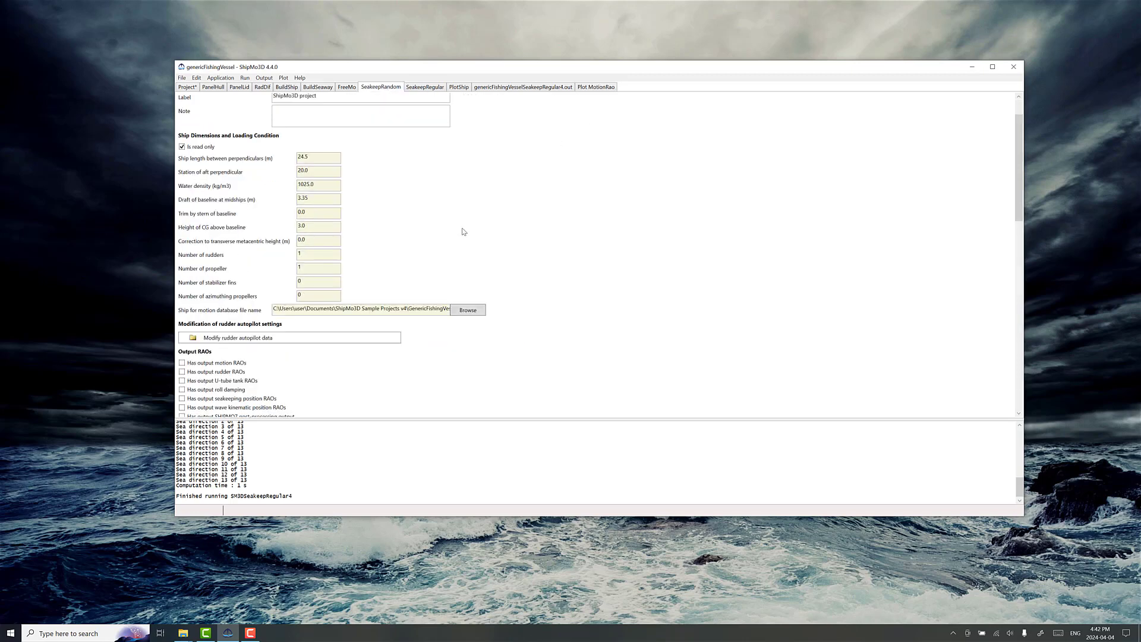
{"action": "scroll", "coordinate": [463, 231], "scroll_direction": "down", "scroll_amount": 5}
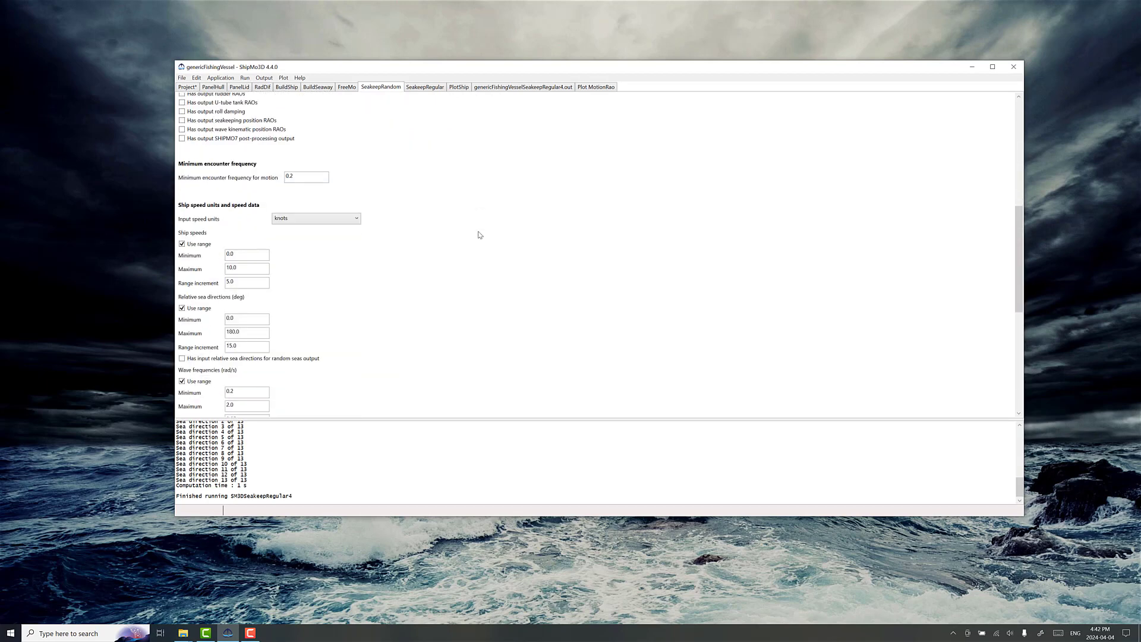
{"action": "scroll", "coordinate": [478, 235], "scroll_direction": "down", "scroll_amount": 3}
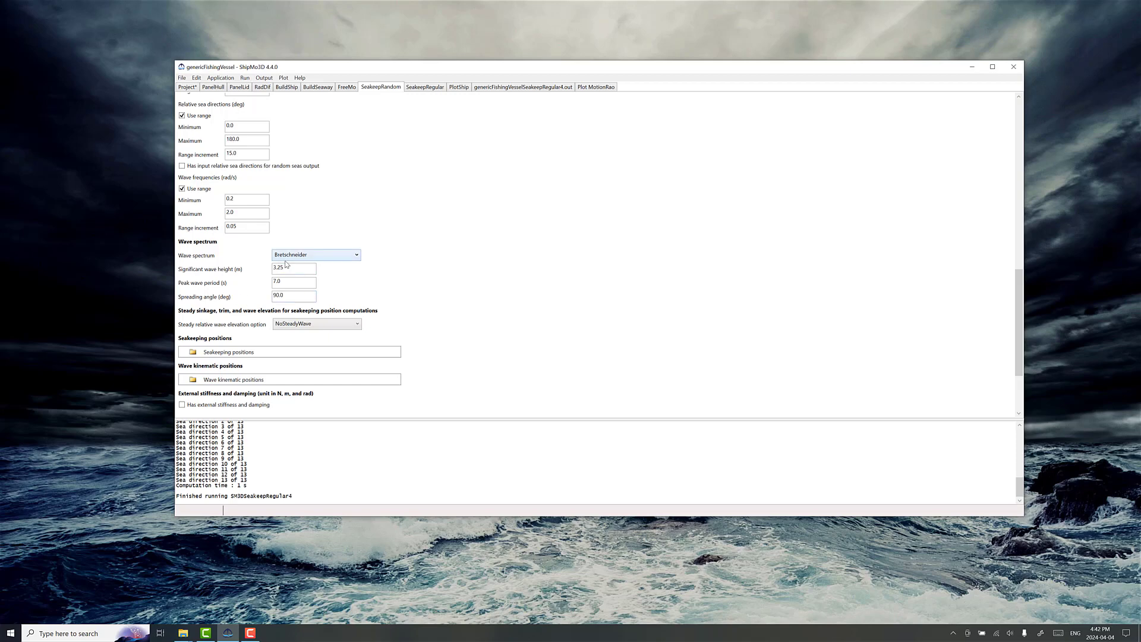
{"action": "scroll", "coordinate": [282, 283], "scroll_direction": "down", "scroll_amount": 3}
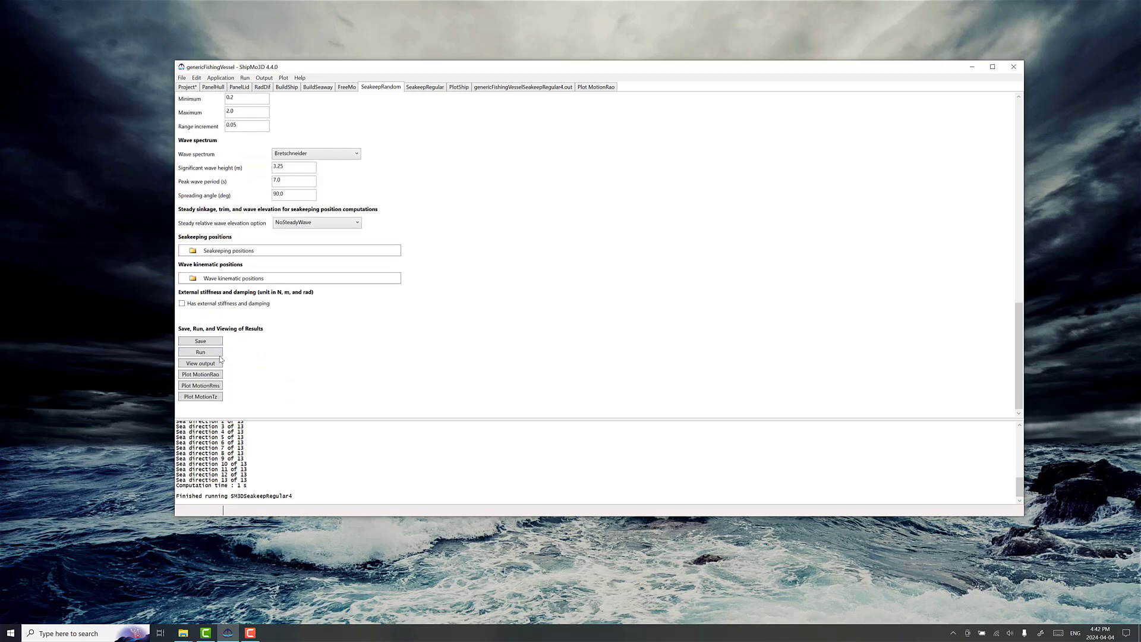
{"action": "left_click", "coordinate": [212, 354]}
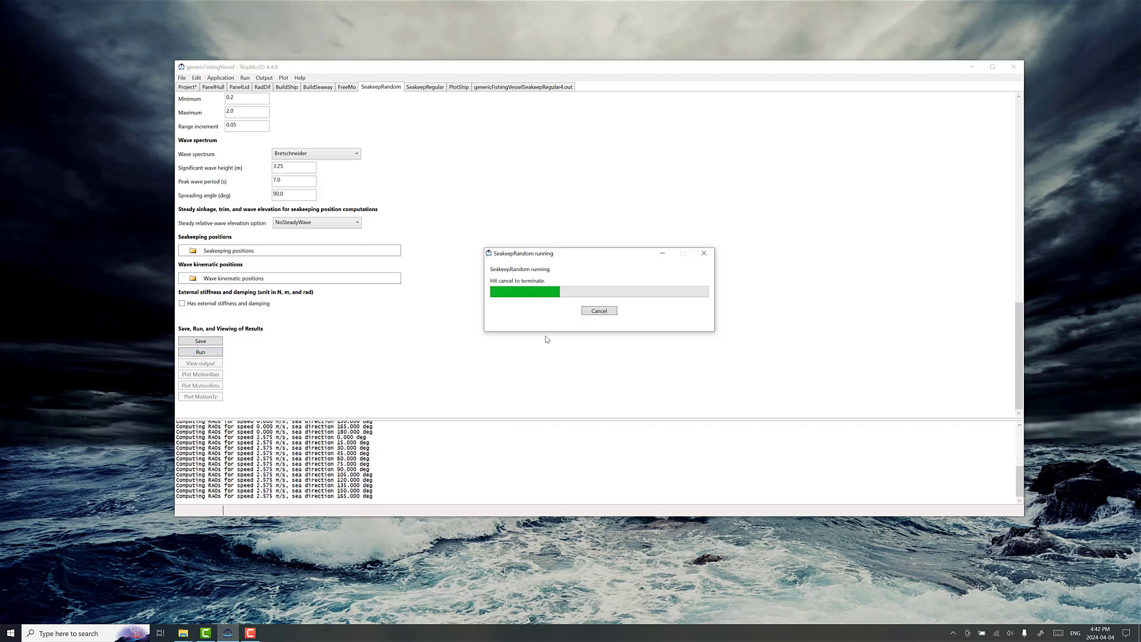
{"action": "left_click", "coordinate": [604, 343]}
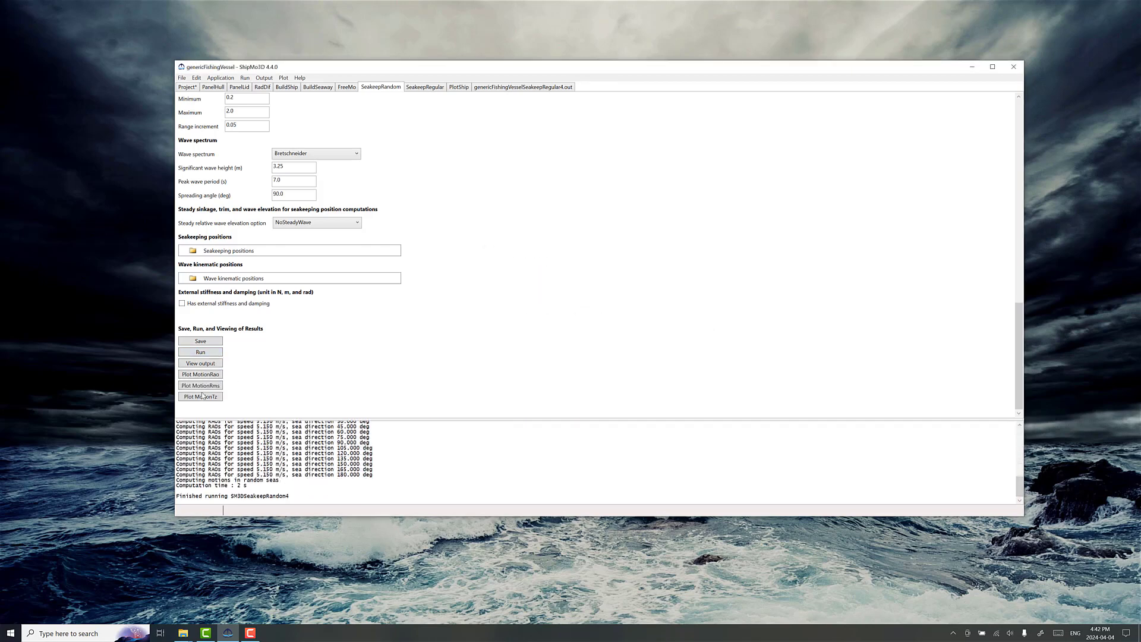
Plot the RMS motions from the SeakeepRandom results and read the RMS roll at the 90-degree sea direction
{"action": "left_click", "coordinate": [202, 385]}
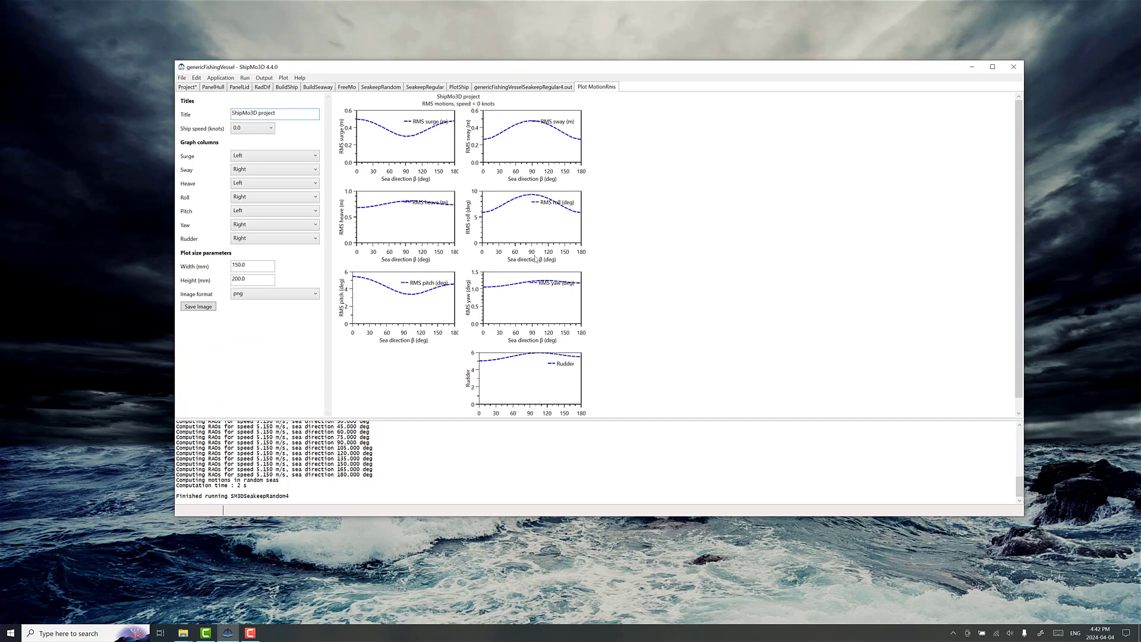
{"action": "left_click", "coordinate": [533, 198]}
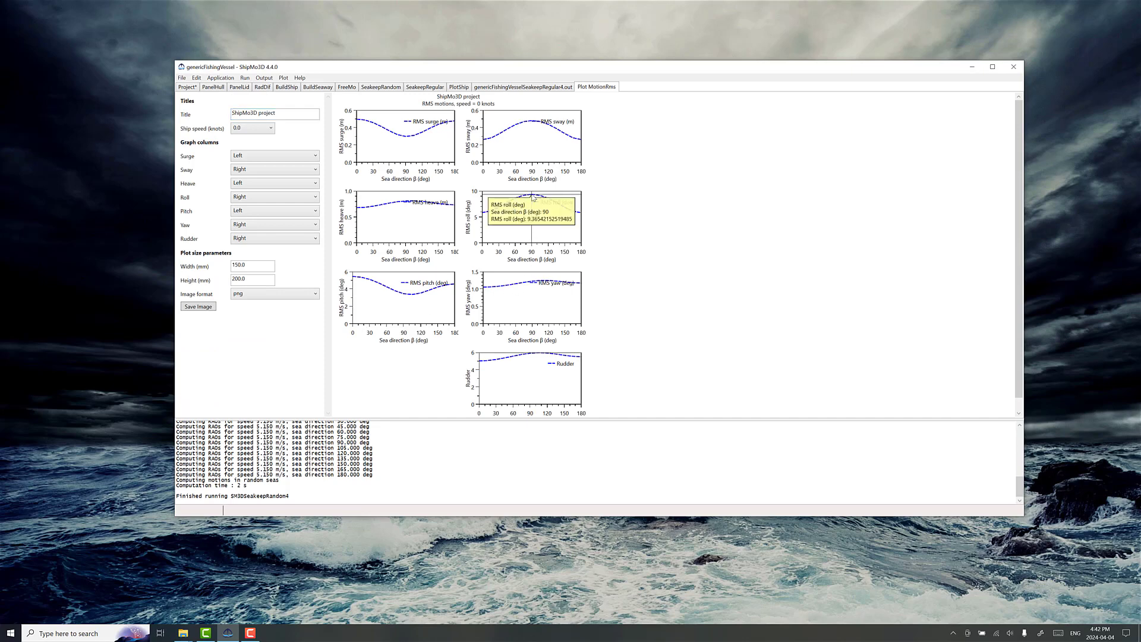
View the RMS motion plots at 5.0 knots, return to 0.0 knots, and inspect the RMS roll at 90 degrees
{"action": "left_click", "coordinate": [239, 131]}
{"action": "left_click", "coordinate": [251, 148]}
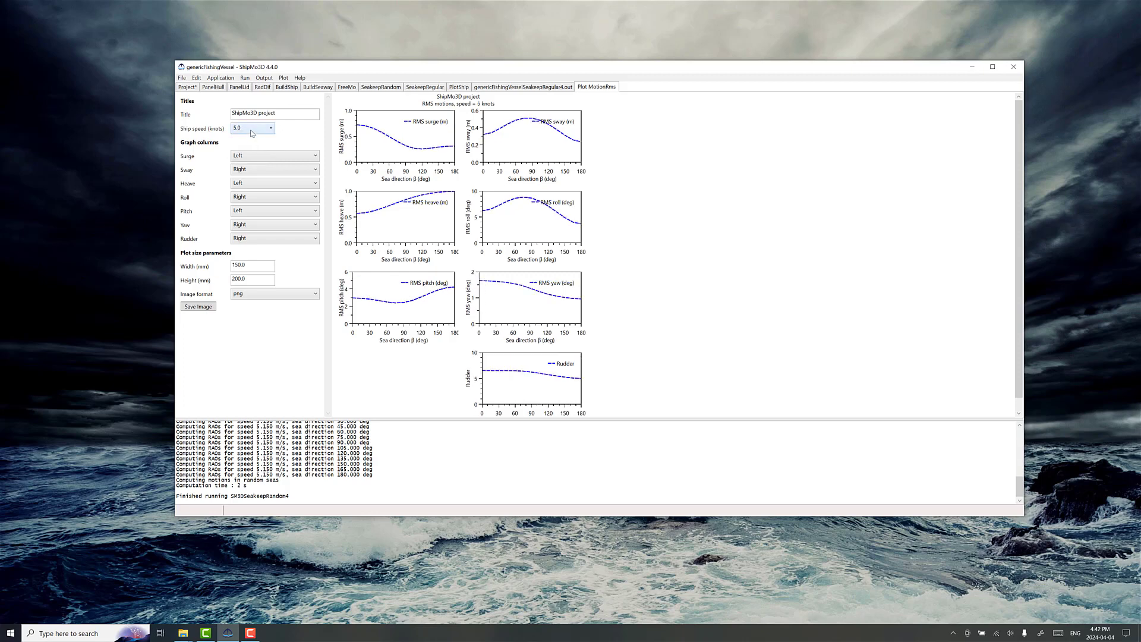
{"action": "left_click", "coordinate": [254, 132]}
{"action": "left_click", "coordinate": [251, 139]}
{"action": "left_click", "coordinate": [533, 198]}
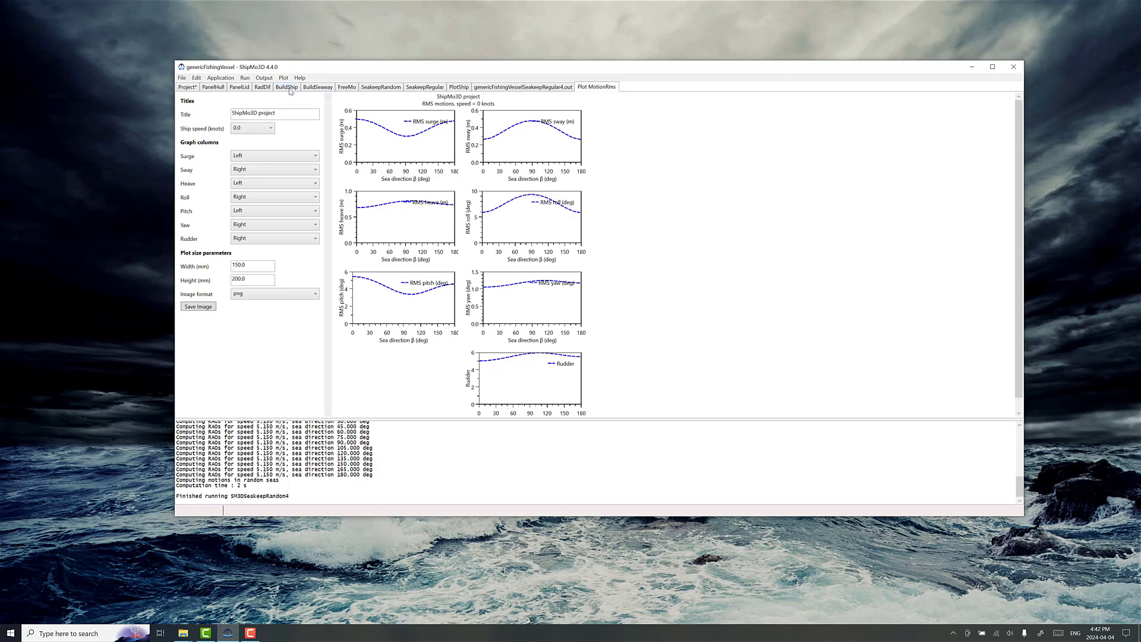
{"action": "left_click", "coordinate": [287, 88]}
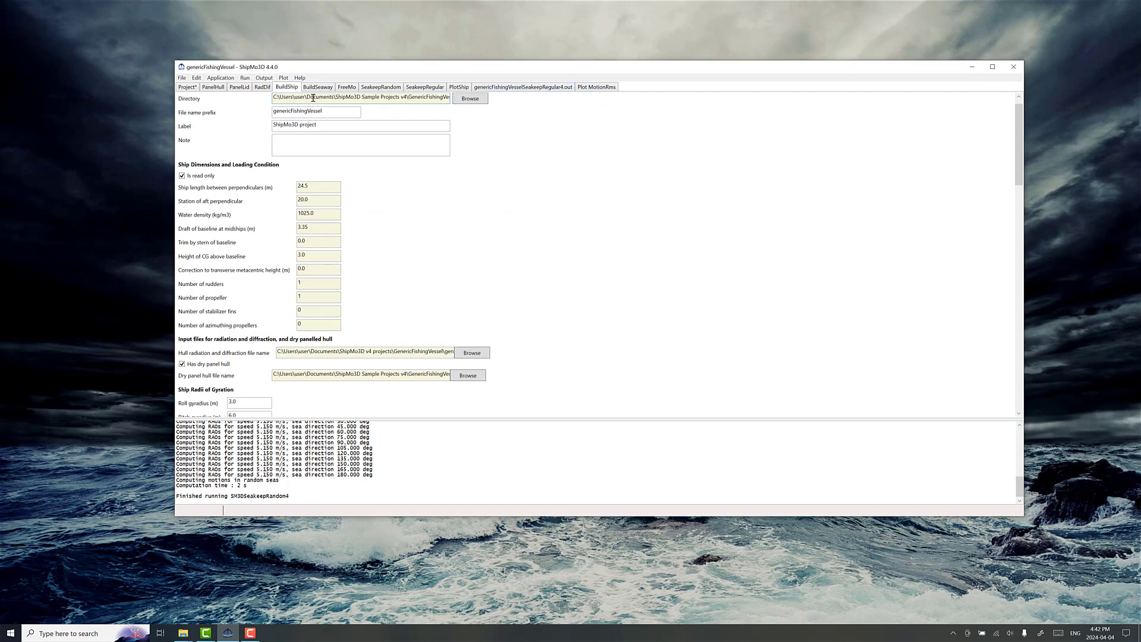
{"action": "left_click", "coordinate": [597, 87]}
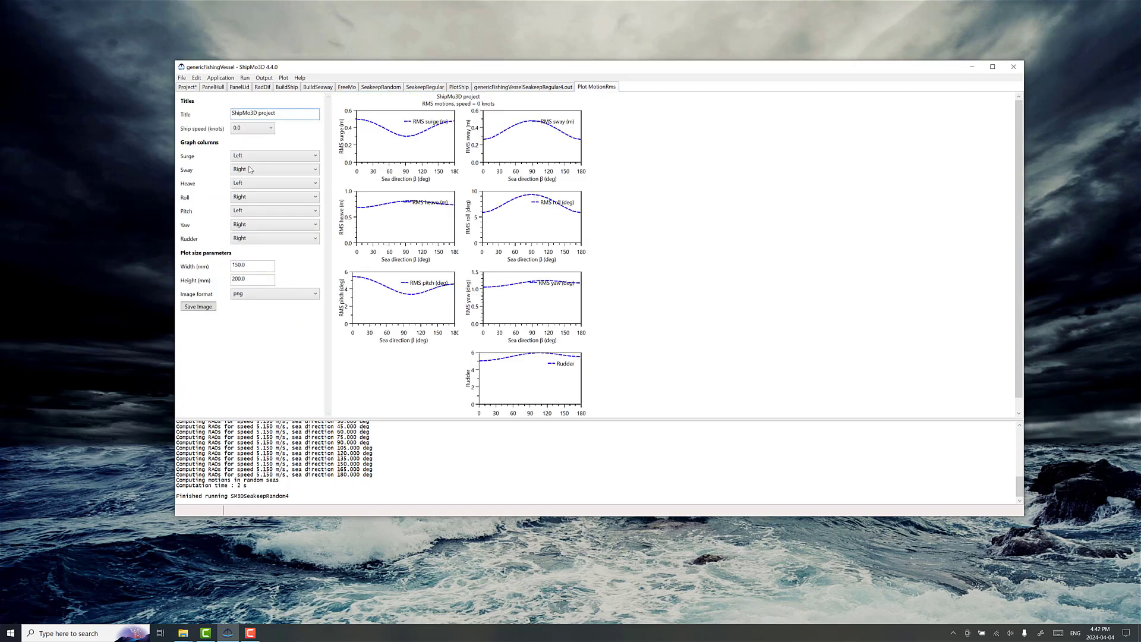